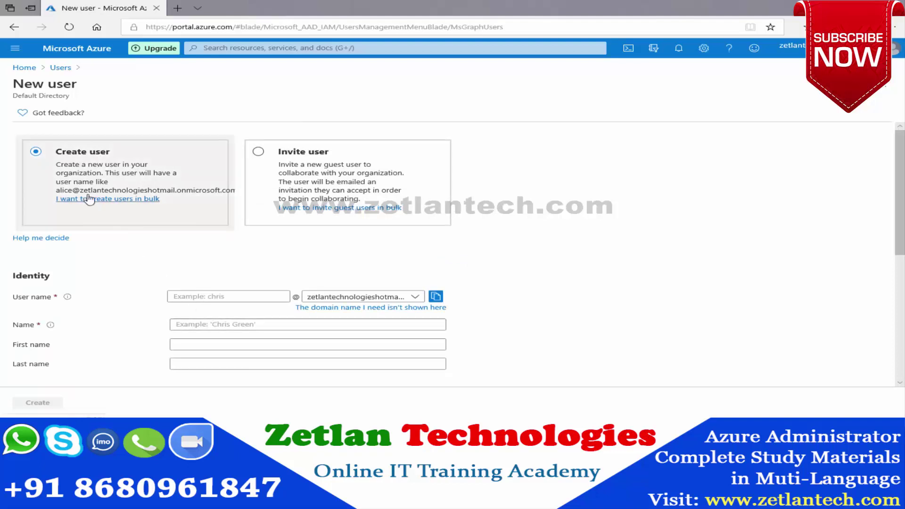
Step: Highlight the onmicrosoft example domain in the description, then choose Invite user for a guest
{"action": "left_click_drag", "start_coordinate": [80, 191], "coordinate": [236, 193]}
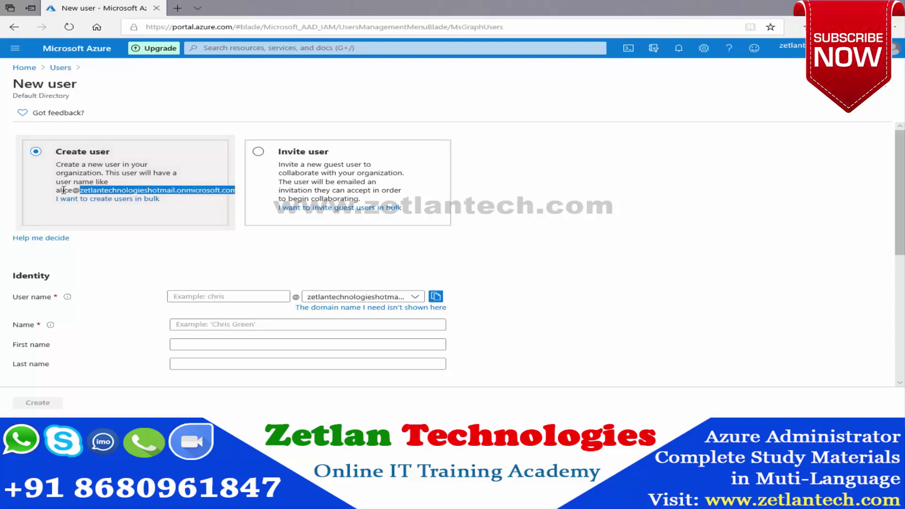
{"action": "left_click", "coordinate": [95, 192]}
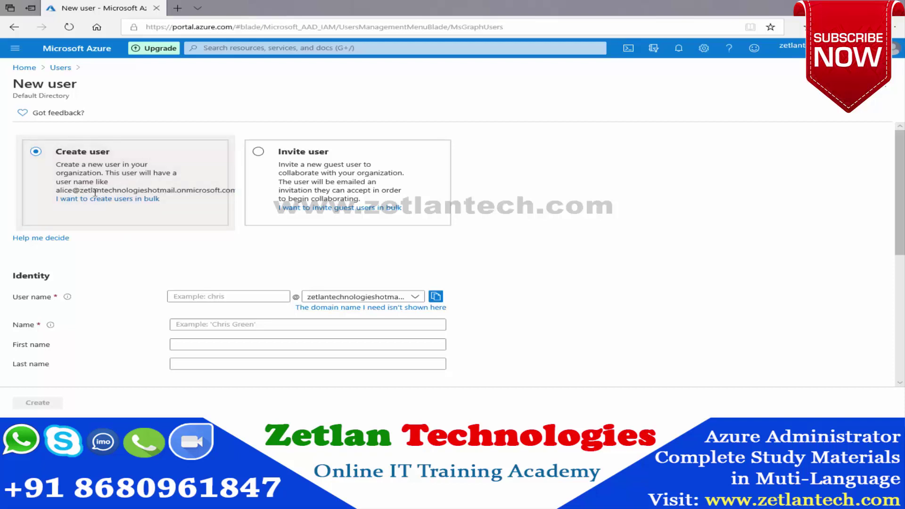
{"action": "left_click_drag", "start_coordinate": [75, 191], "coordinate": [176, 195]}
{"action": "left_click_drag", "start_coordinate": [176, 194], "coordinate": [108, 193]}
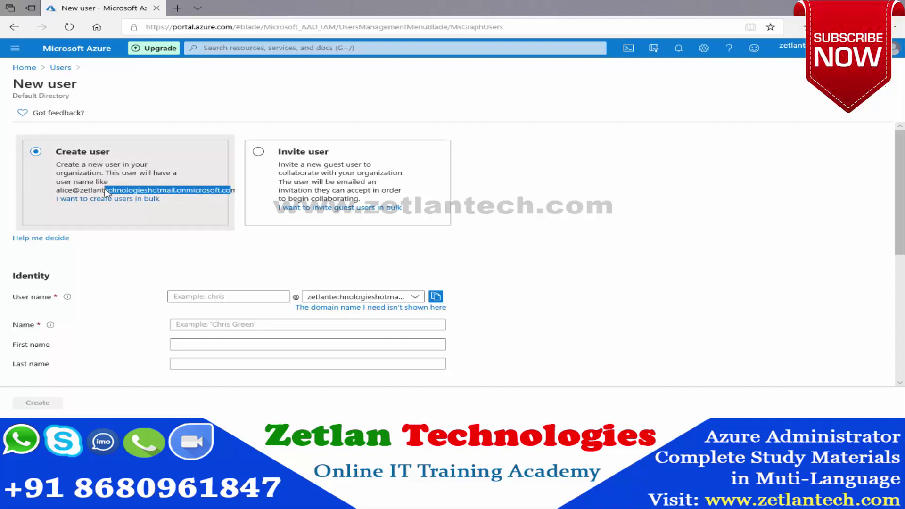
{"action": "left_click_drag", "start_coordinate": [105, 189], "coordinate": [103, 191]}
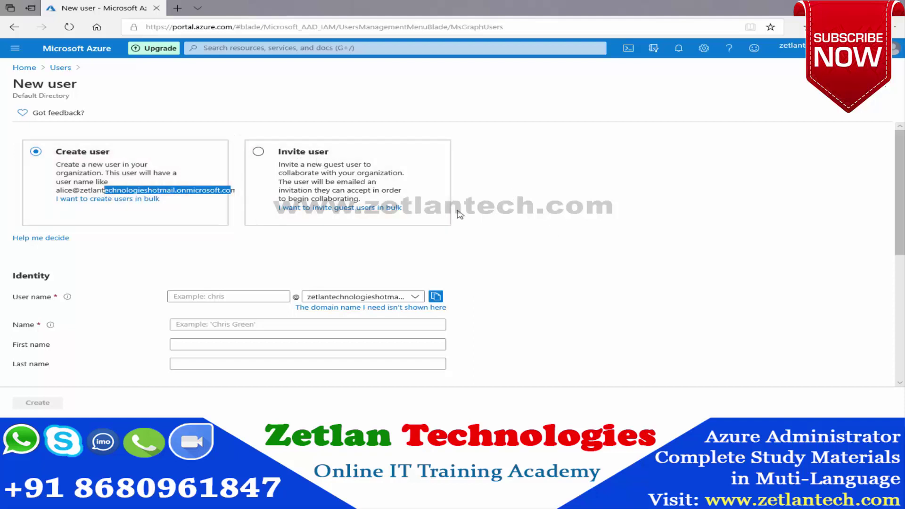
{"action": "left_click", "coordinate": [258, 154]}
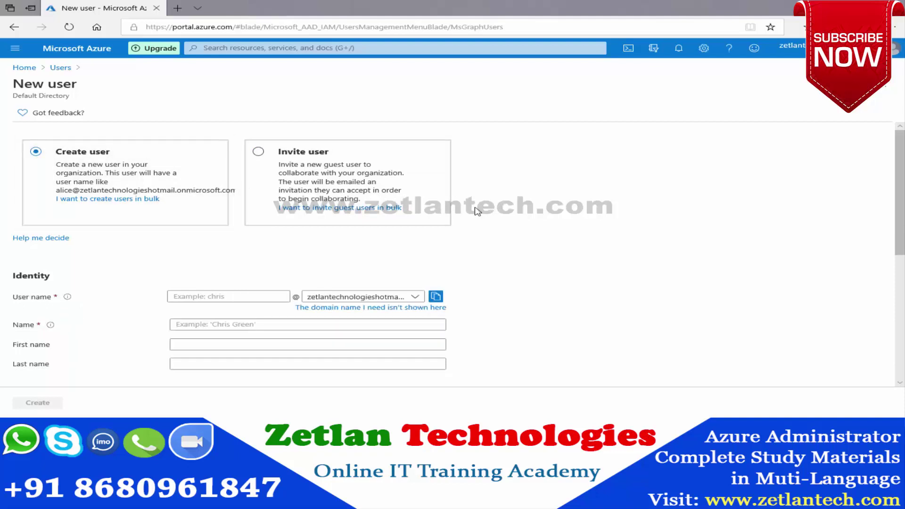
{"action": "left_click", "coordinate": [257, 153]}
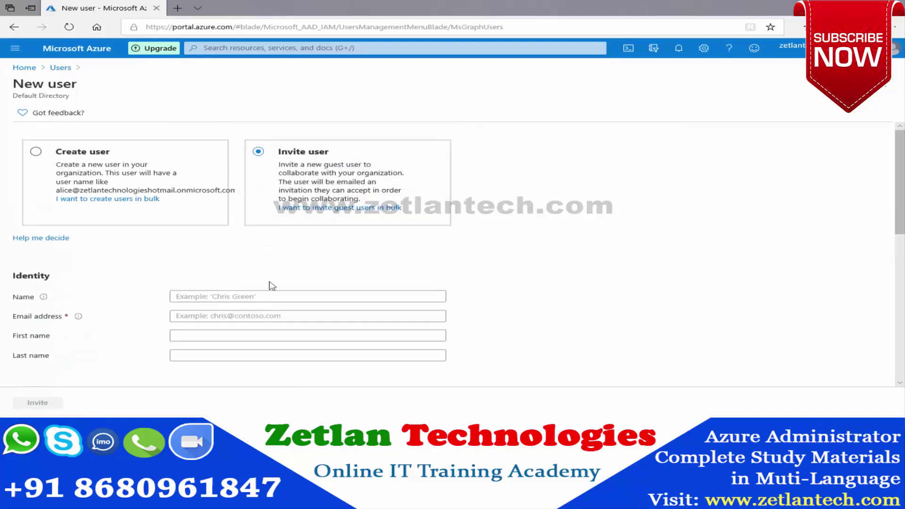
Step: Try the guest Name and Email address fields, then return the form to Create user
{"action": "left_click", "coordinate": [229, 296]}
{"action": "left_click", "coordinate": [226, 319]}
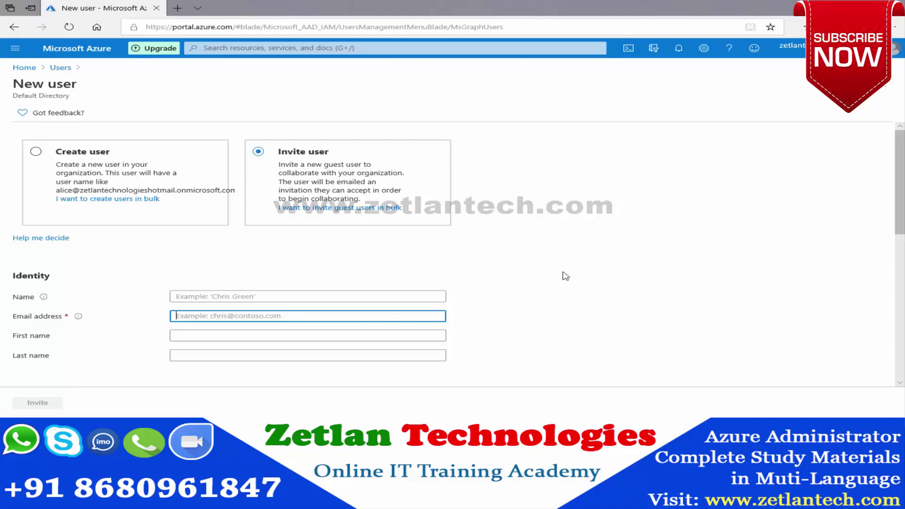
{"action": "left_click", "coordinate": [36, 152]}
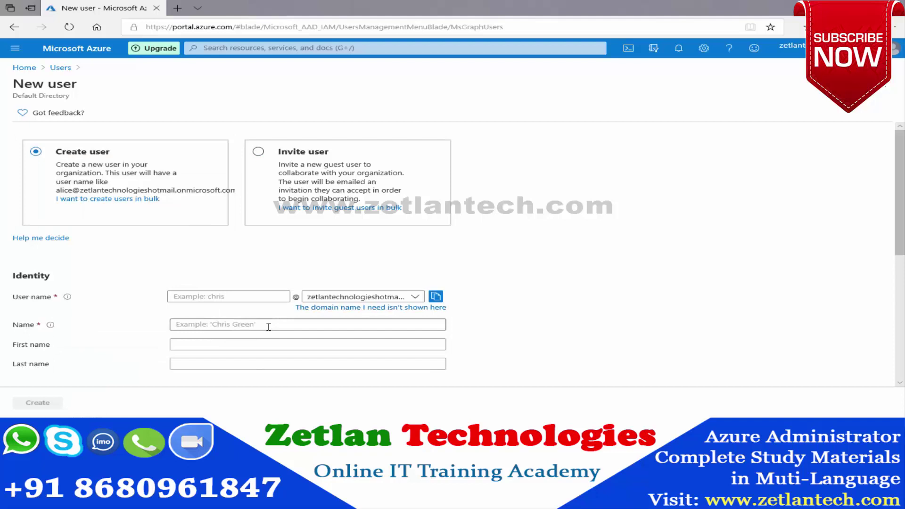
Step: Enter vinay as both the user name and the Name, leaving First and Last name empty
{"action": "left_click", "coordinate": [249, 298]}
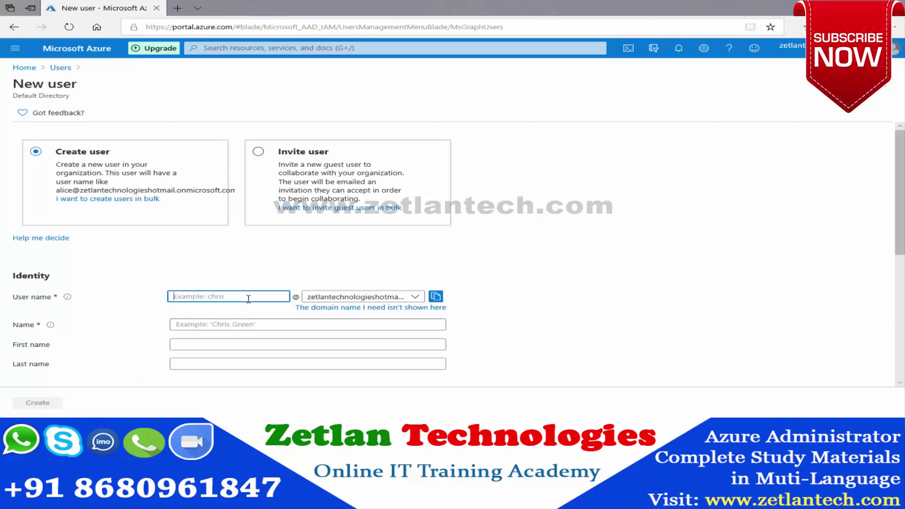
{"action": "type", "text": "v"}
{"action": "type", "text": "e"}
{"action": "key", "text": "BackSpace"}
{"action": "key", "text": "BackSpace"}
{"action": "type", "text": "vinay"}
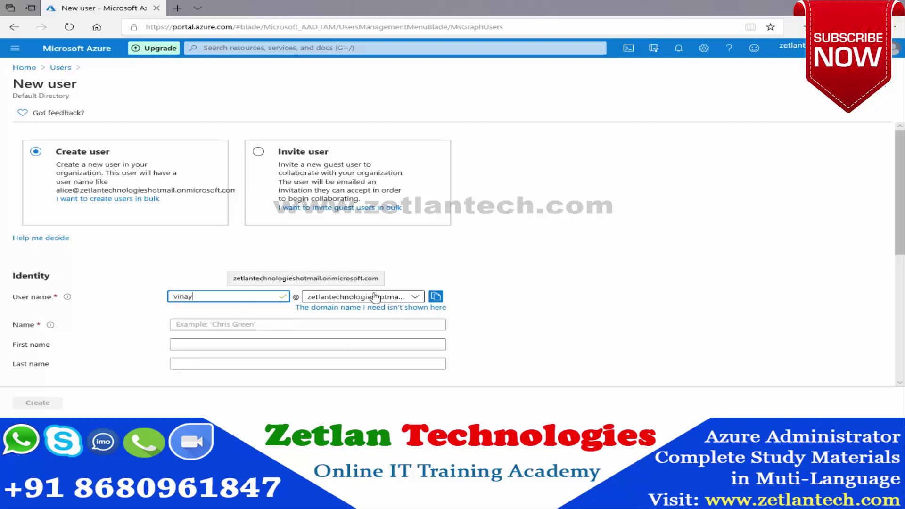
{"action": "left_click", "coordinate": [239, 326]}
{"action": "type", "text": "vi"}
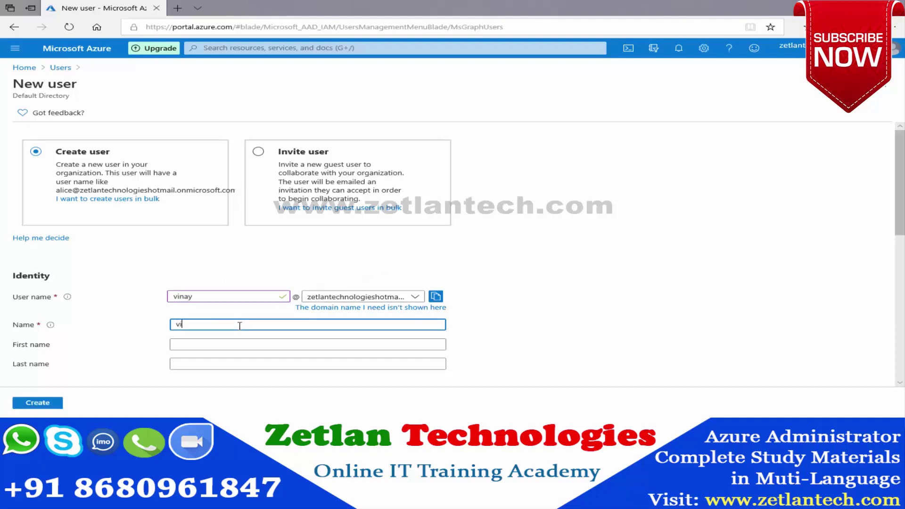
{"action": "type", "text": "nay"}
{"action": "left_click", "coordinate": [206, 348]}
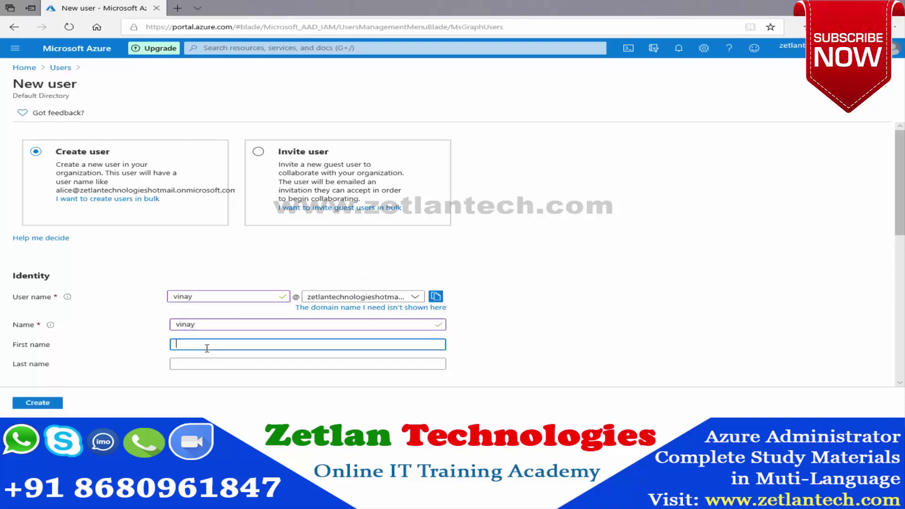
{"action": "left_click", "coordinate": [207, 365]}
{"action": "scroll", "coordinate": [208, 363], "scroll_direction": "down", "scroll_amount": 4}
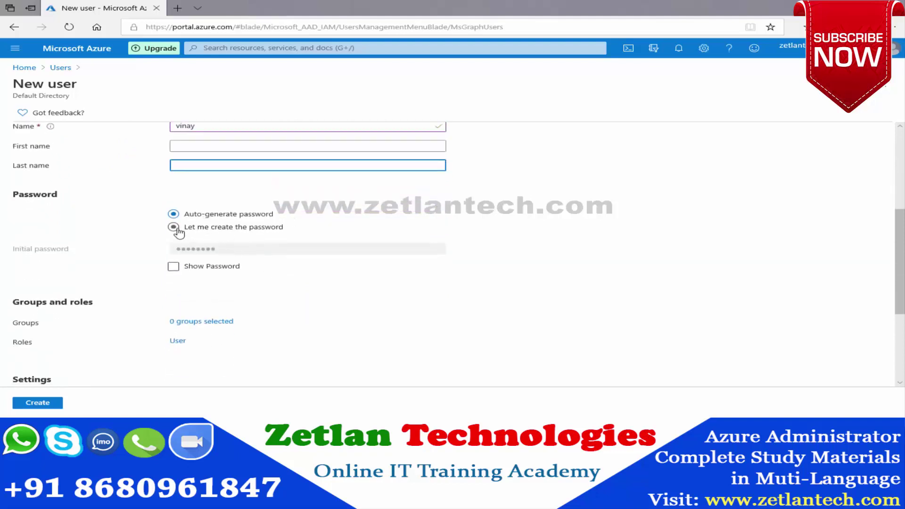
Step: Reveal and select the auto-generated password, then hide it again
{"action": "left_click", "coordinate": [174, 267]}
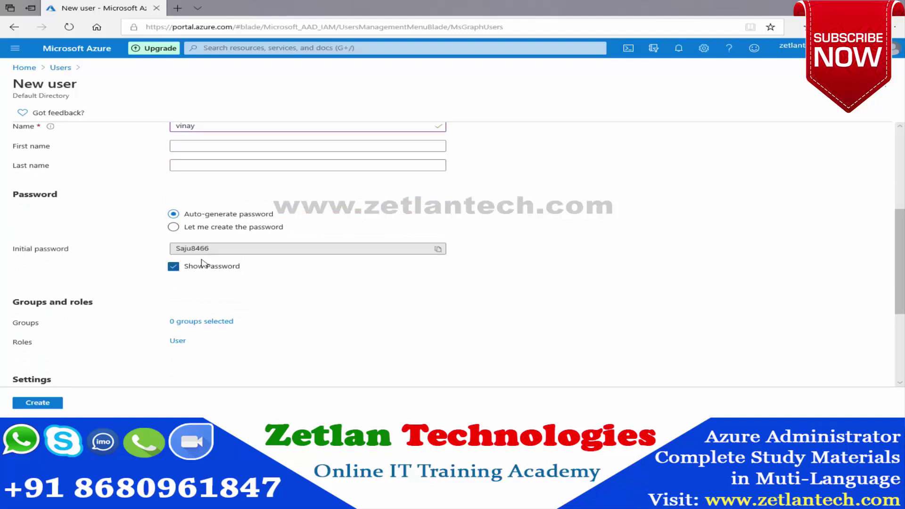
{"action": "left_click_drag", "start_coordinate": [218, 254], "coordinate": [168, 254]}
{"action": "left_click", "coordinate": [174, 267]}
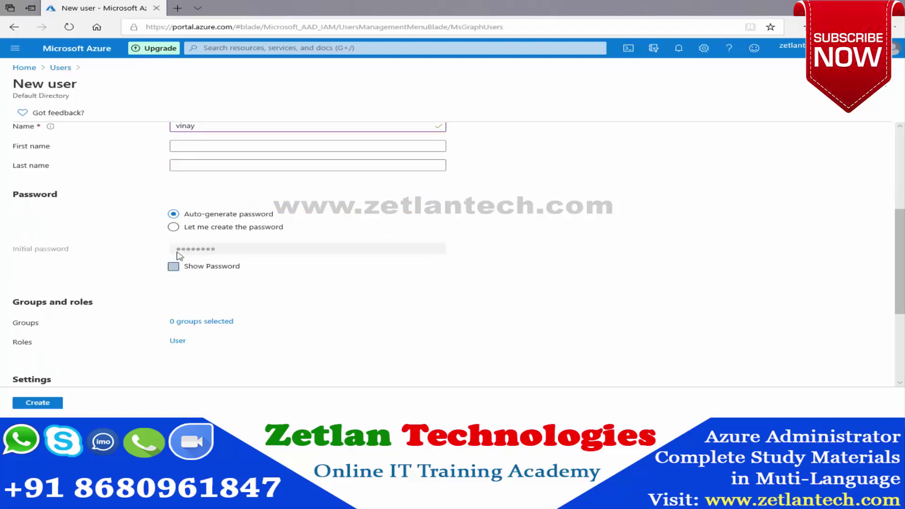
Step: Choose 'Let me create the password', enter a custom initial password, and open the Directory roles list
{"action": "left_click", "coordinate": [173, 227]}
{"action": "left_click", "coordinate": [191, 248]}
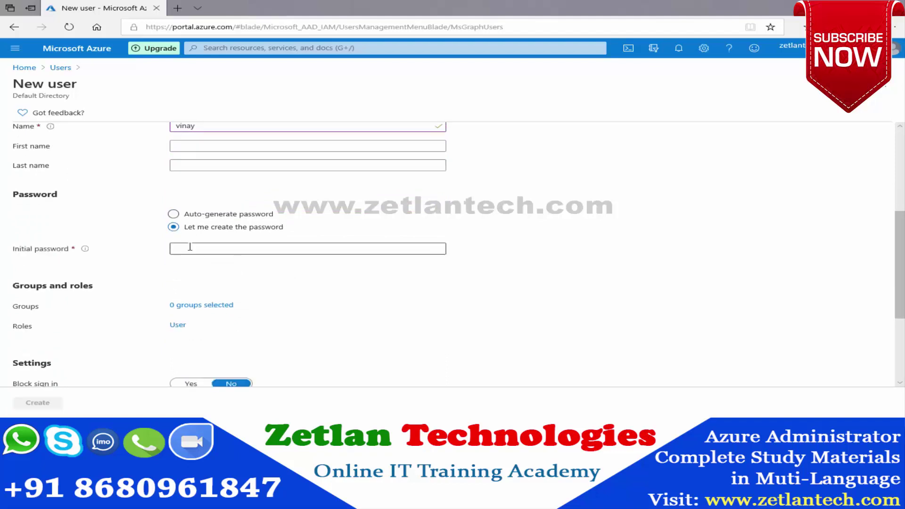
{"action": "type", "text": "S"}
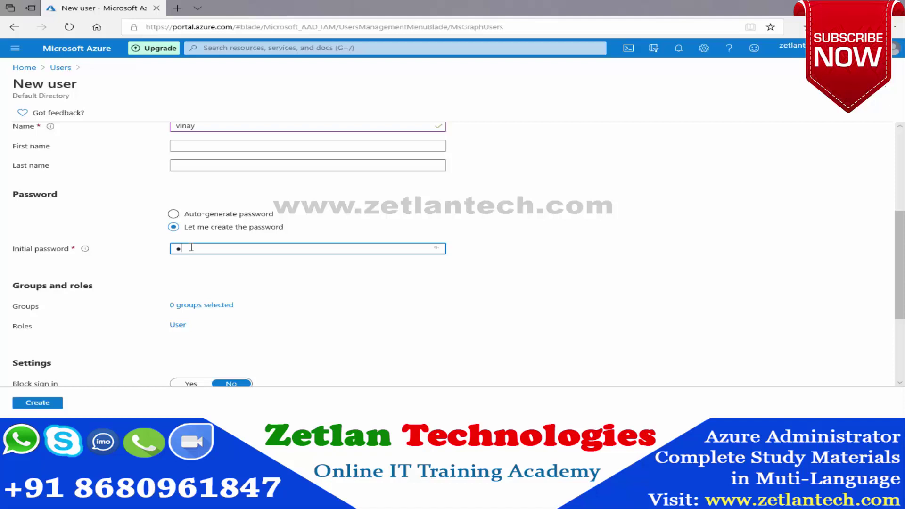
{"action": "type", "text": "a"}
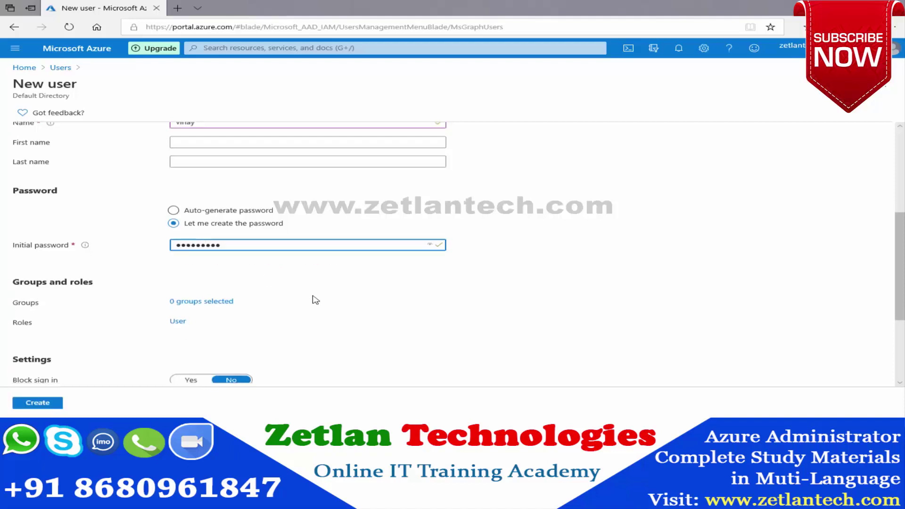
{"action": "scroll", "coordinate": [313, 299], "scroll_direction": "down", "scroll_amount": 2}
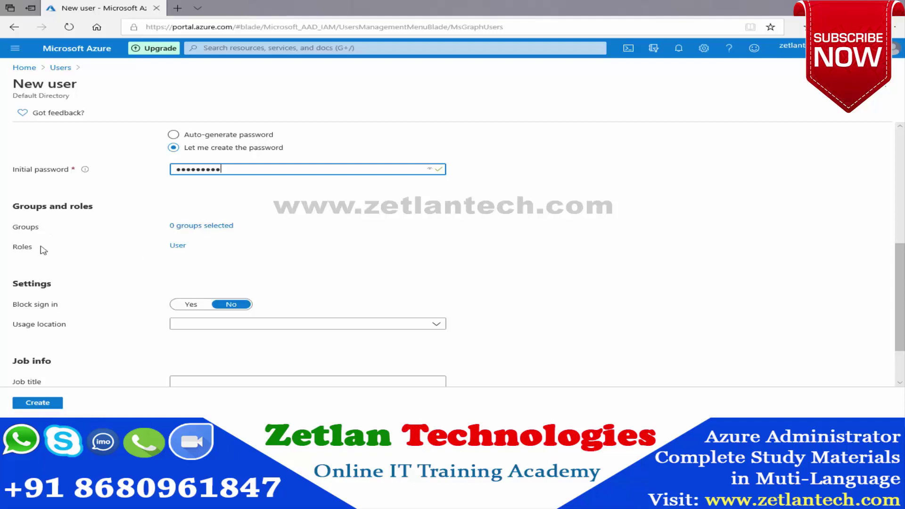
{"action": "left_click", "coordinate": [176, 247]}
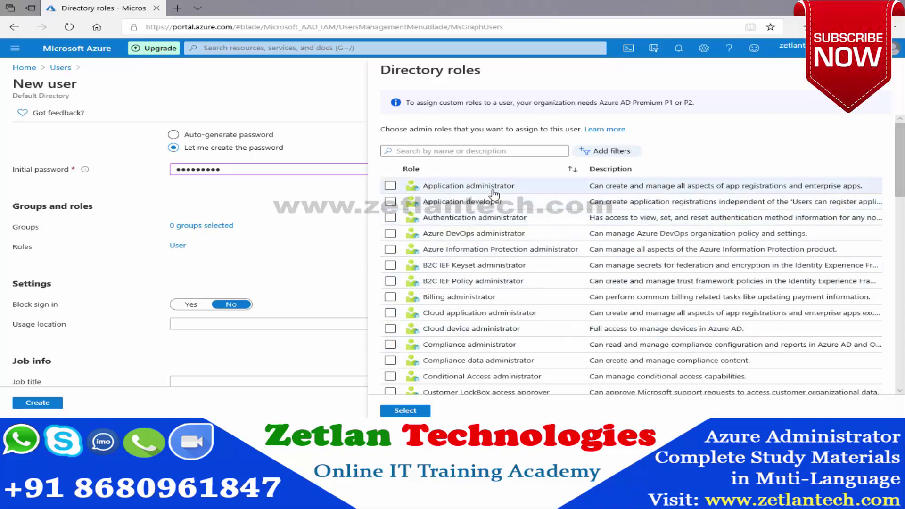
{"action": "scroll", "coordinate": [440, 302], "scroll_direction": "down", "scroll_amount": 2}
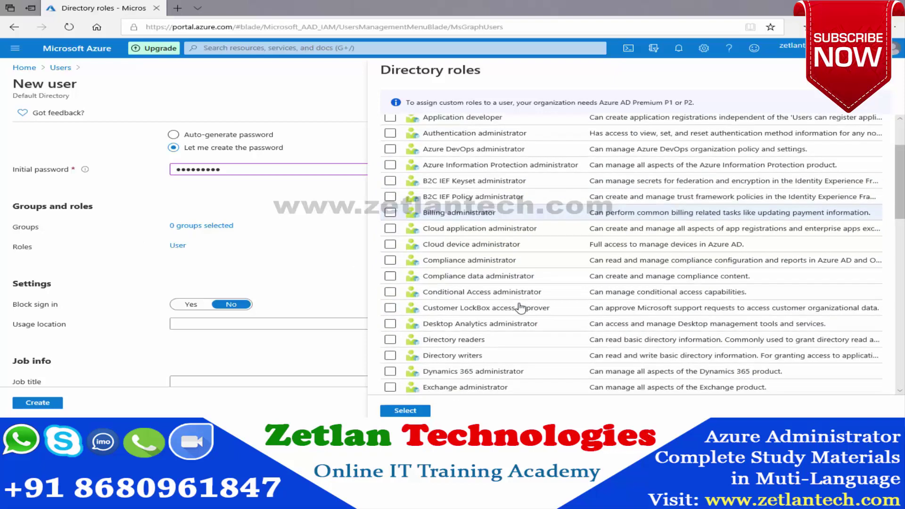
{"action": "scroll", "coordinate": [441, 346], "scroll_direction": "down", "scroll_amount": 5}
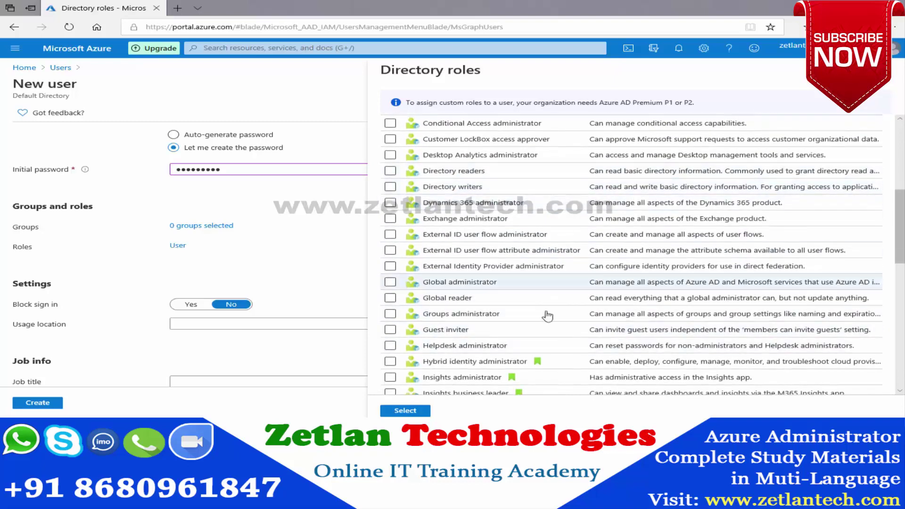
{"action": "scroll", "coordinate": [538, 300], "scroll_direction": "down", "scroll_amount": 12}
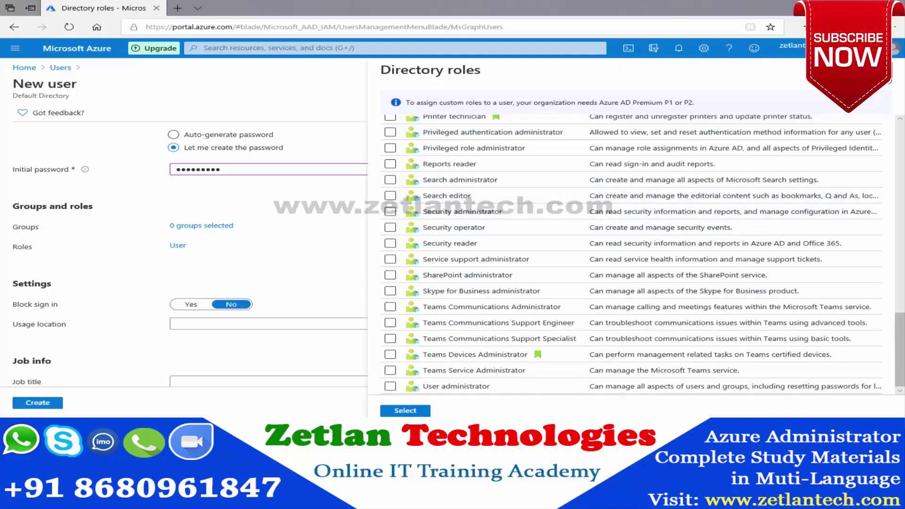
{"action": "key", "text": "Escape"}
{"action": "scroll", "coordinate": [398, 269], "scroll_direction": "down", "scroll_amount": 1}
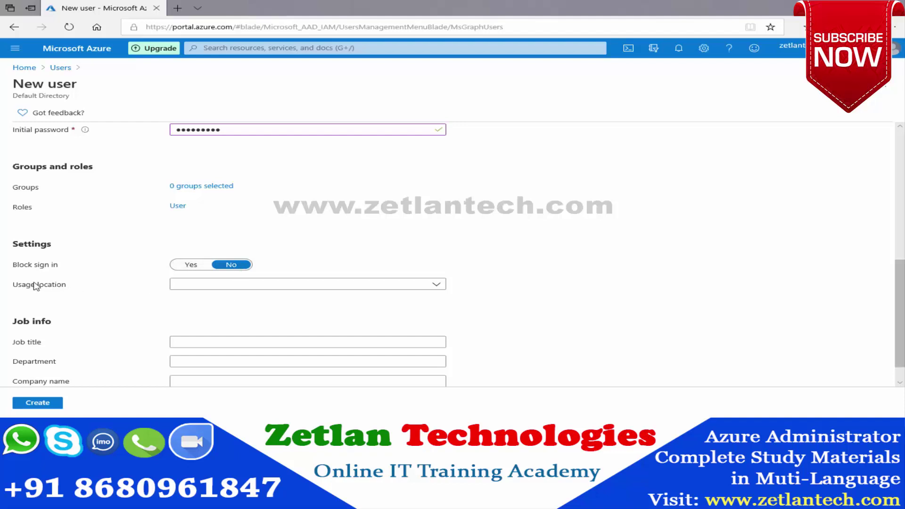
Step: Set the new user's usage location to India
{"action": "left_click", "coordinate": [435, 288]}
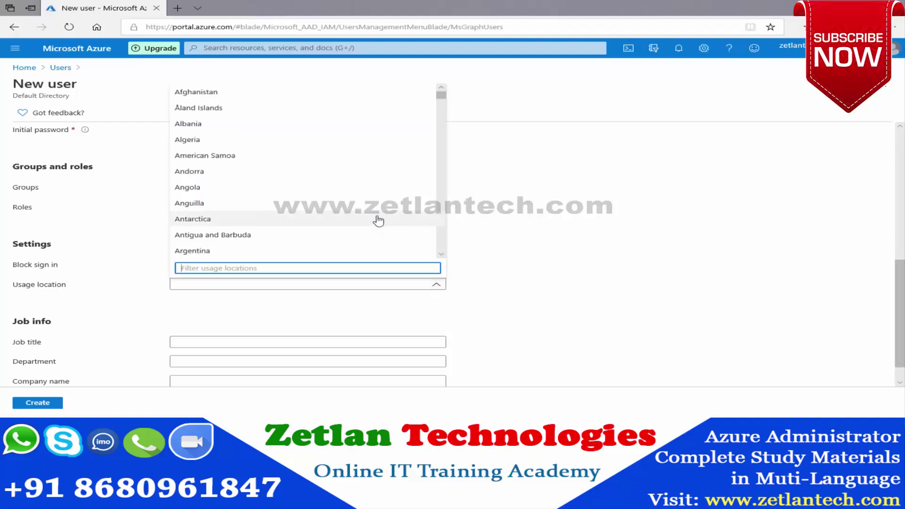
{"action": "type", "text": "i"}
{"action": "scroll", "coordinate": [302, 221], "scroll_direction": "down", "scroll_amount": 2}
{"action": "type", "text": "n"}
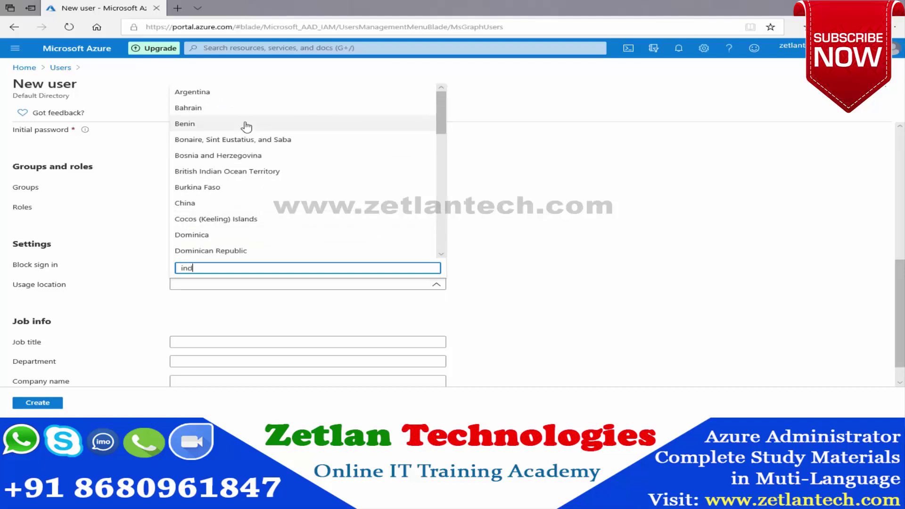
{"action": "type", "text": "d"}
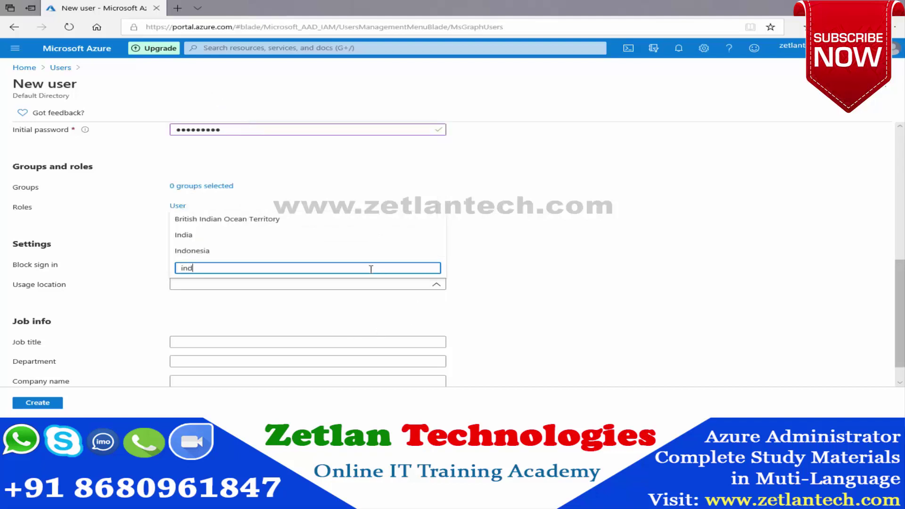
{"action": "left_click", "coordinate": [238, 238]}
{"action": "scroll", "coordinate": [515, 287], "scroll_direction": "down", "scroll_amount": 1}
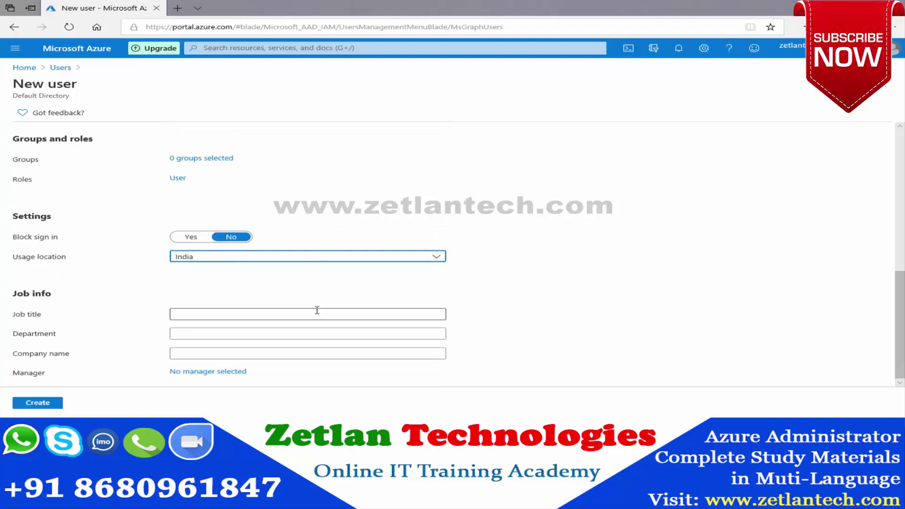
Step: Fill in job title 'system admin', department 'Development' and company 'Zetlan'
{"action": "left_click", "coordinate": [255, 317]}
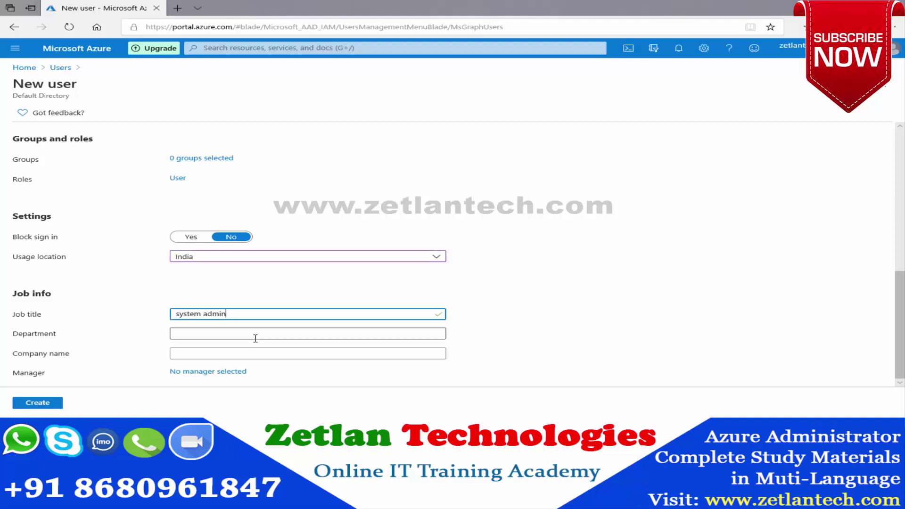
{"action": "left_click", "coordinate": [255, 338]}
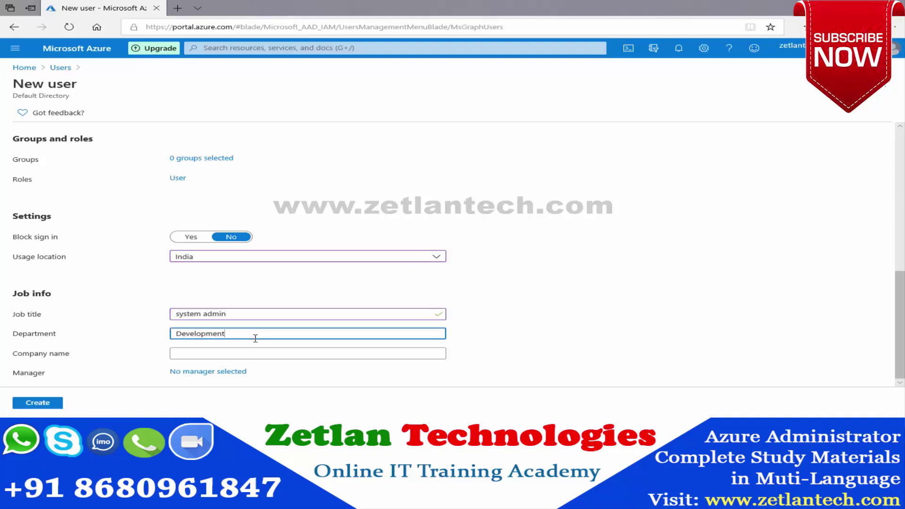
{"action": "left_click", "coordinate": [255, 356]}
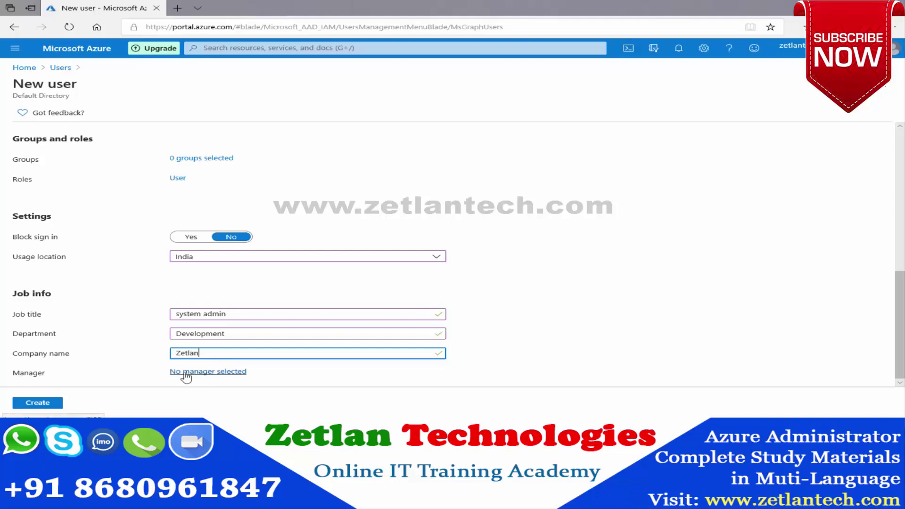
Step: Select Zetlan Technologies as vinay's manager and create the user
{"action": "left_click", "coordinate": [213, 374]}
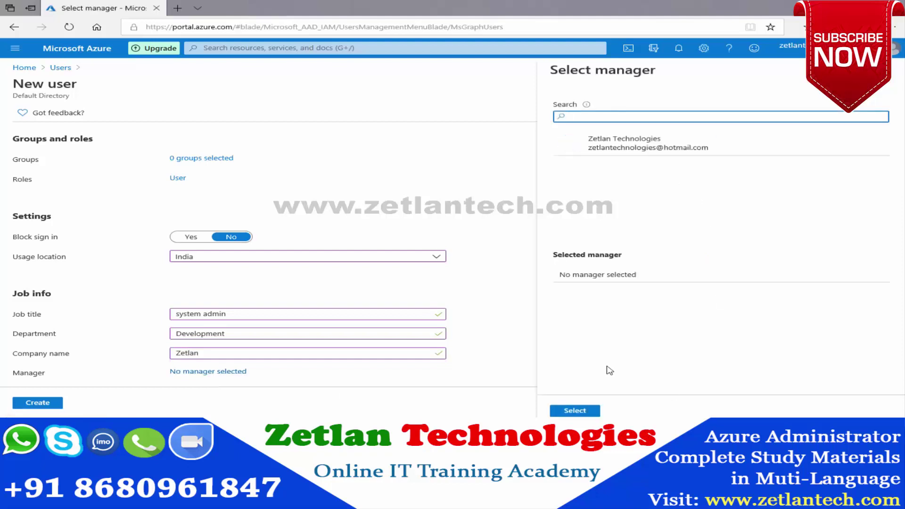
{"action": "left_click", "coordinate": [635, 155]}
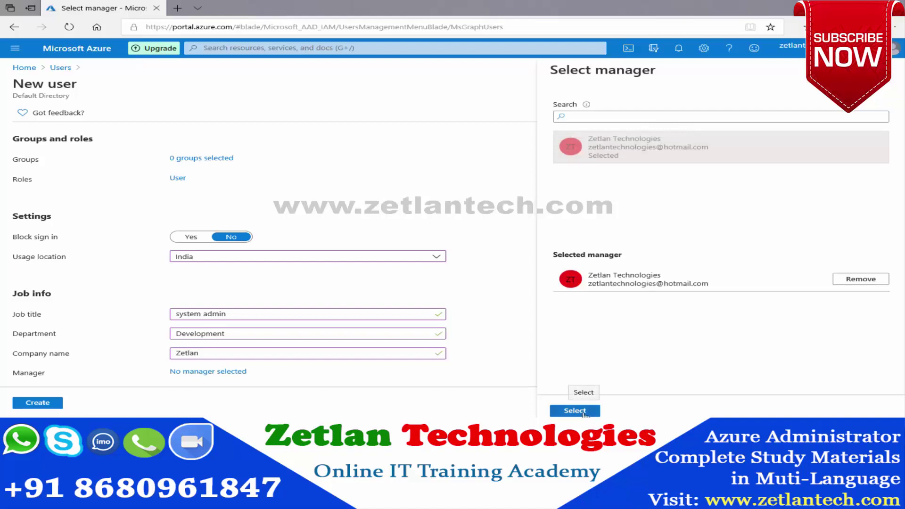
{"action": "left_click", "coordinate": [590, 411]}
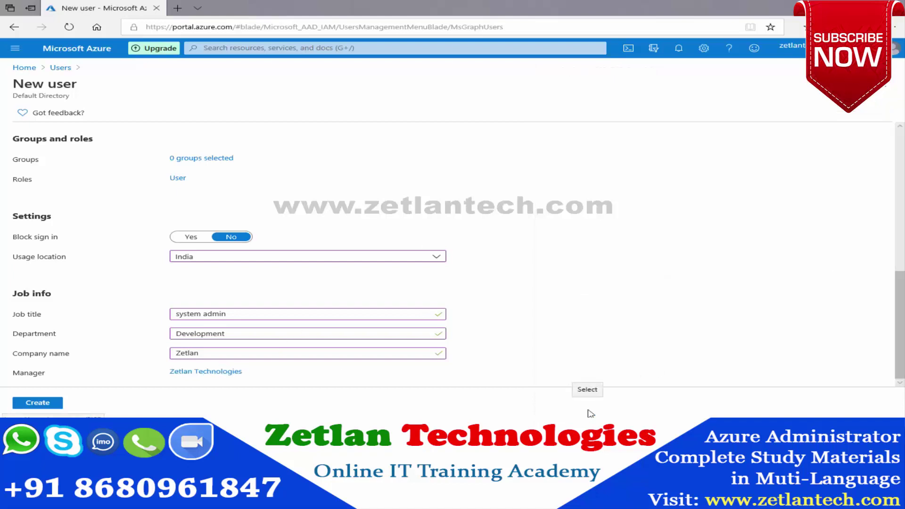
{"action": "left_click", "coordinate": [51, 409]}
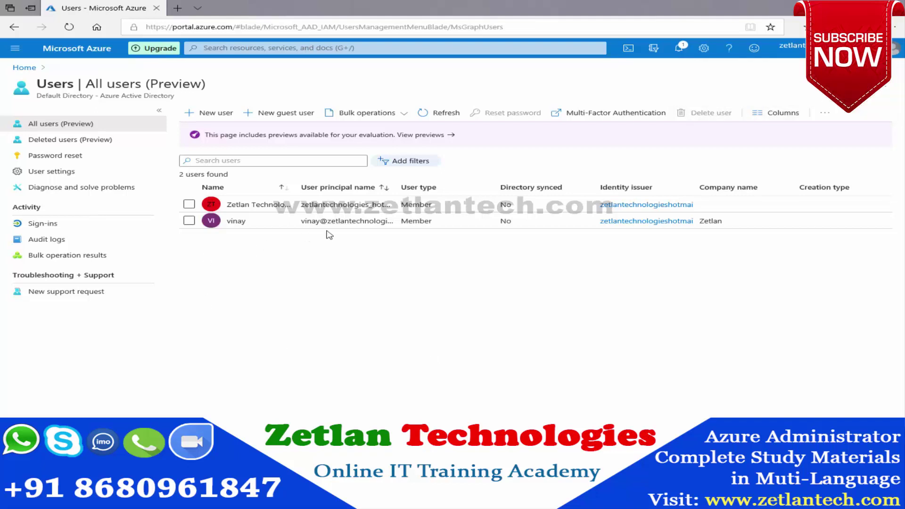
Step: Open vinay's profile and view its Assigned roles page
{"action": "left_click", "coordinate": [343, 225]}
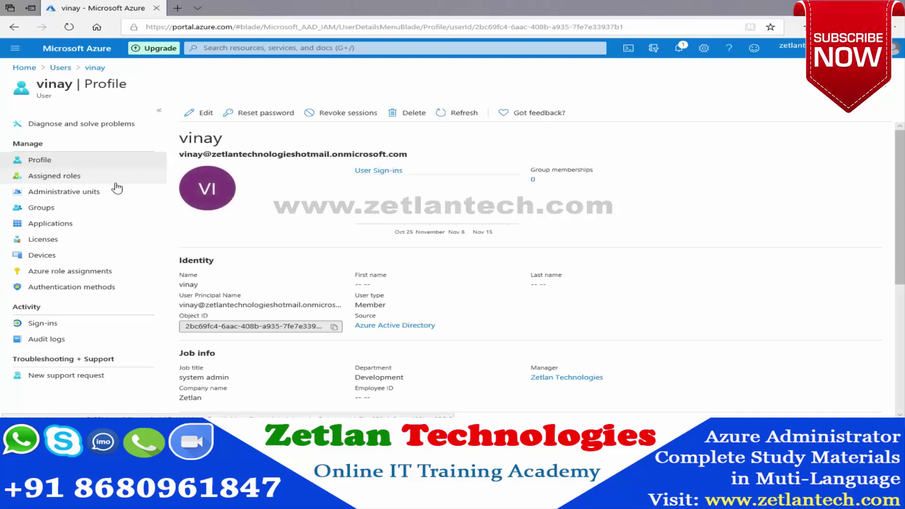
{"action": "left_click", "coordinate": [70, 179]}
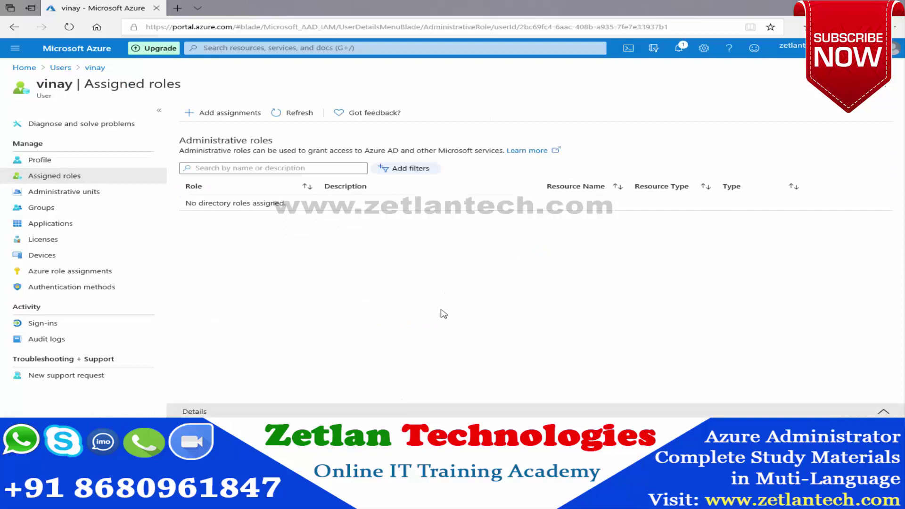
Step: Assign the Application developer directory role to vinay
{"action": "left_click", "coordinate": [229, 116]}
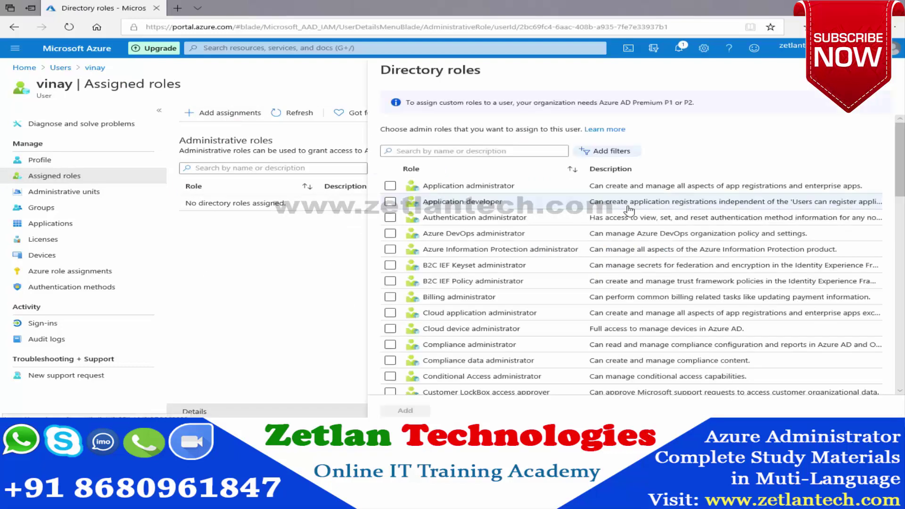
{"action": "left_click", "coordinate": [472, 206]}
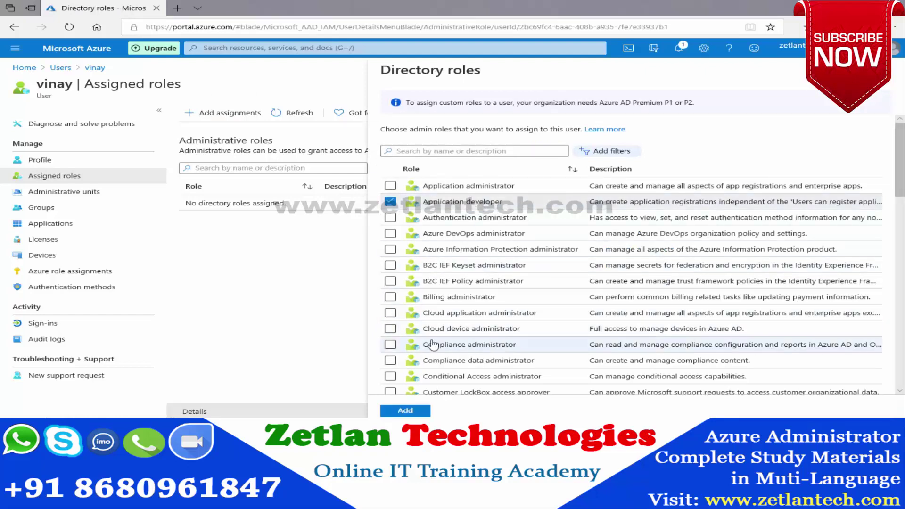
{"action": "left_click", "coordinate": [447, 302]}
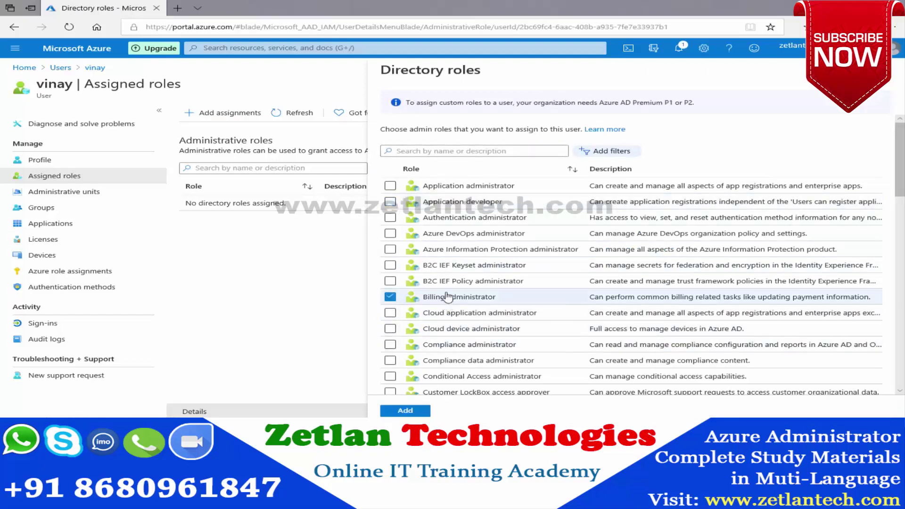
{"action": "left_click", "coordinate": [459, 207]}
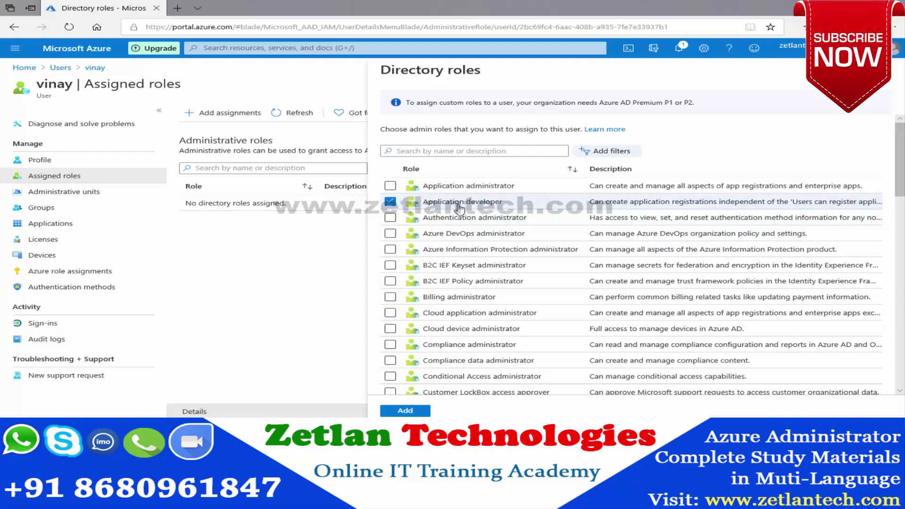
{"action": "scroll", "coordinate": [448, 264], "scroll_direction": "down", "scroll_amount": 3}
{"action": "scroll", "coordinate": [424, 340], "scroll_direction": "up", "scroll_amount": 3}
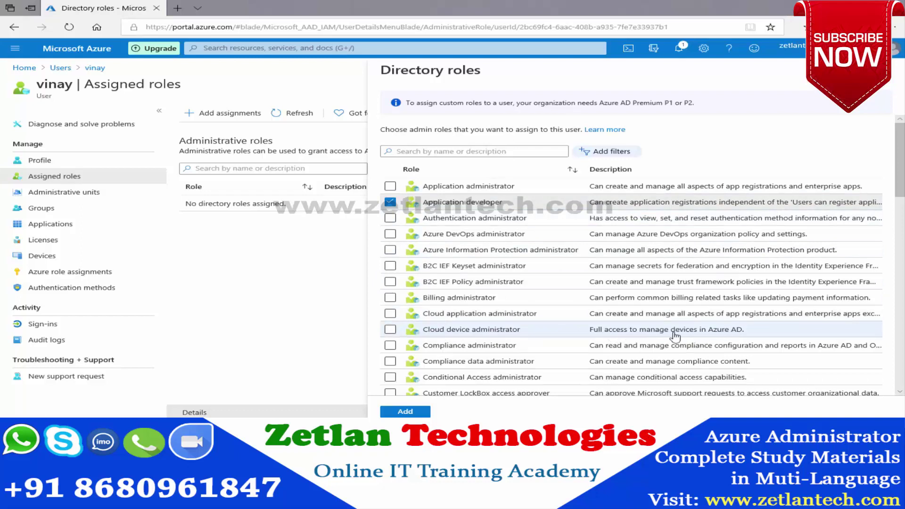
{"action": "scroll", "coordinate": [425, 336], "scroll_direction": "down", "scroll_amount": 5}
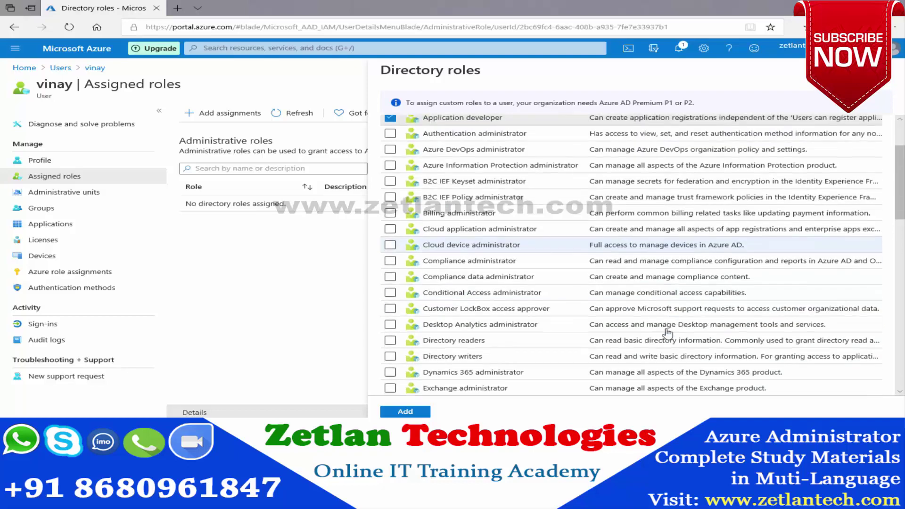
{"action": "scroll", "coordinate": [545, 342], "scroll_direction": "down", "scroll_amount": 7}
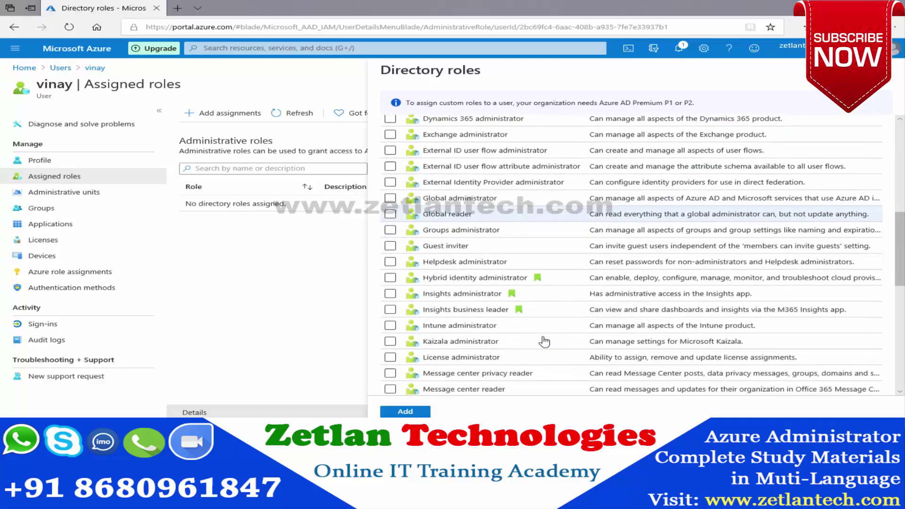
{"action": "scroll", "coordinate": [545, 341], "scroll_direction": "up", "scroll_amount": 5}
{"action": "scroll", "coordinate": [544, 342], "scroll_direction": "up", "scroll_amount": 6}
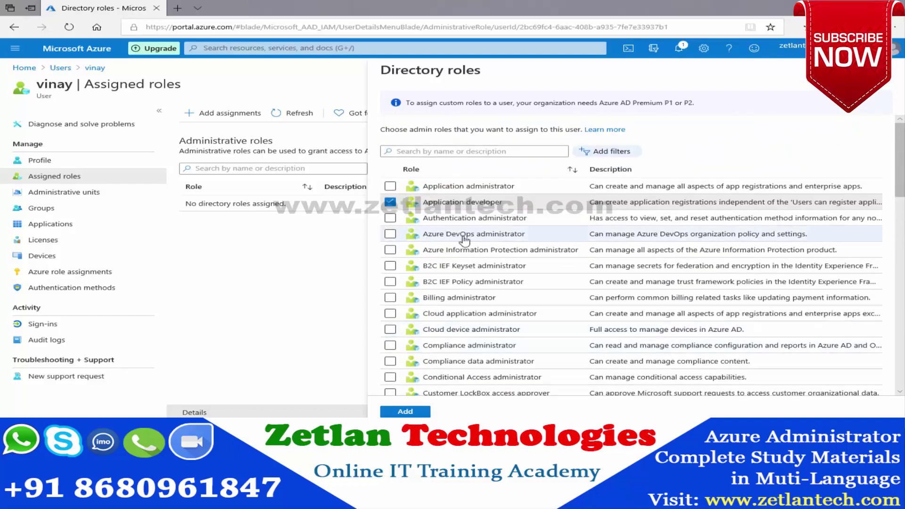
{"action": "left_click", "coordinate": [409, 412]}
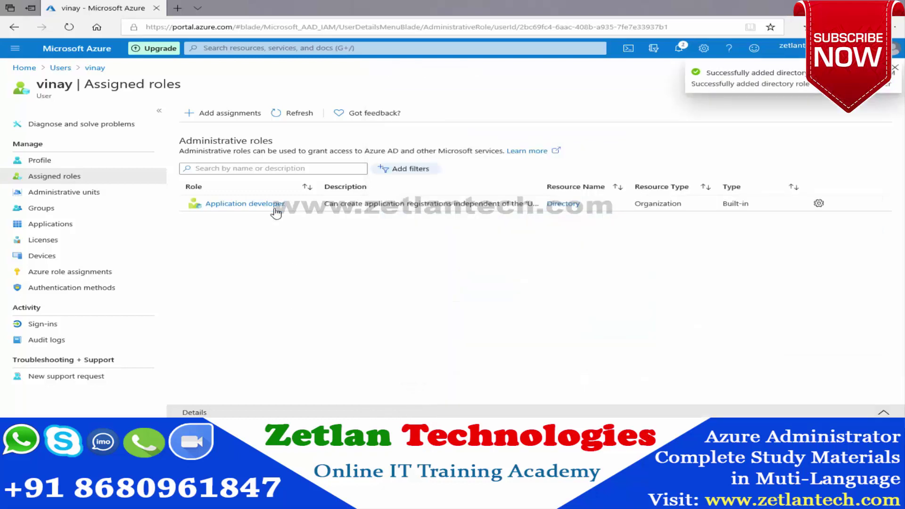
Step: Add the Billing administrator directory role as a second assignment
{"action": "left_click", "coordinate": [228, 113]}
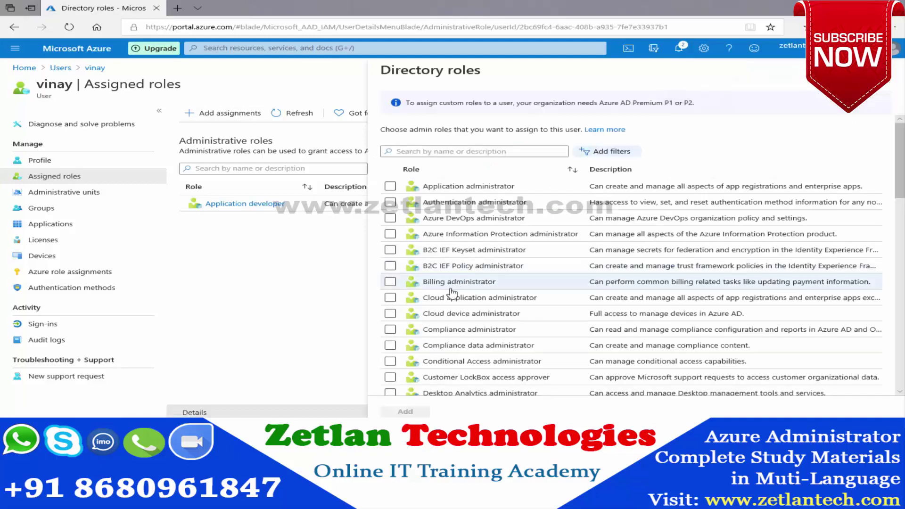
{"action": "left_click", "coordinate": [395, 283]}
{"action": "left_click", "coordinate": [407, 412]}
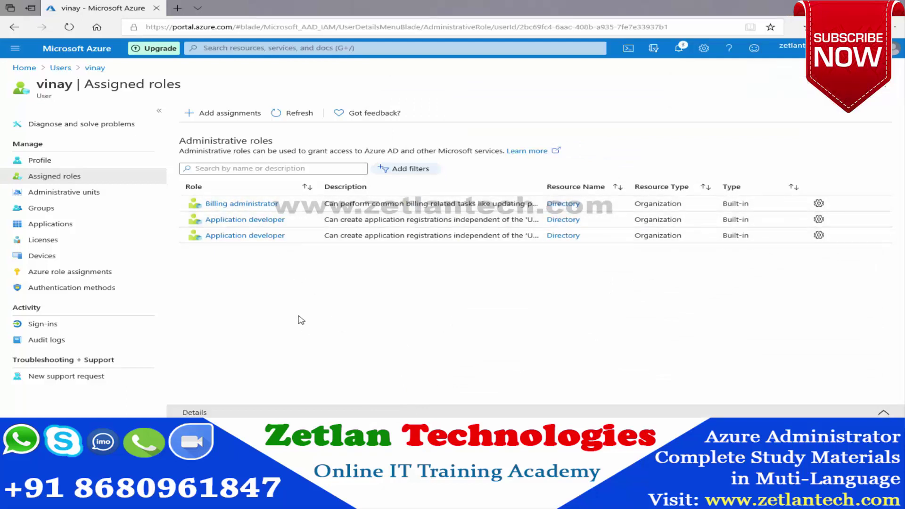
Step: Remove the Billing administrator role assignment from vinay
{"action": "left_click", "coordinate": [823, 207]}
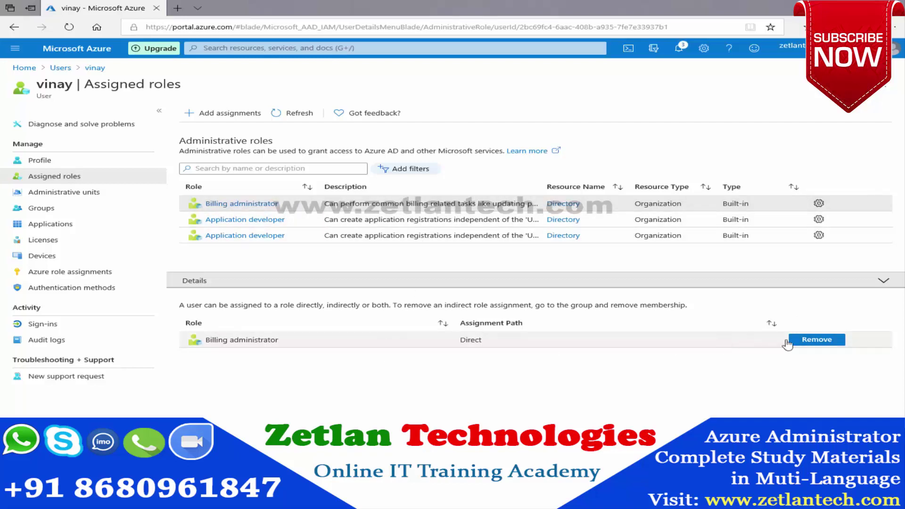
{"action": "left_click", "coordinate": [828, 341]}
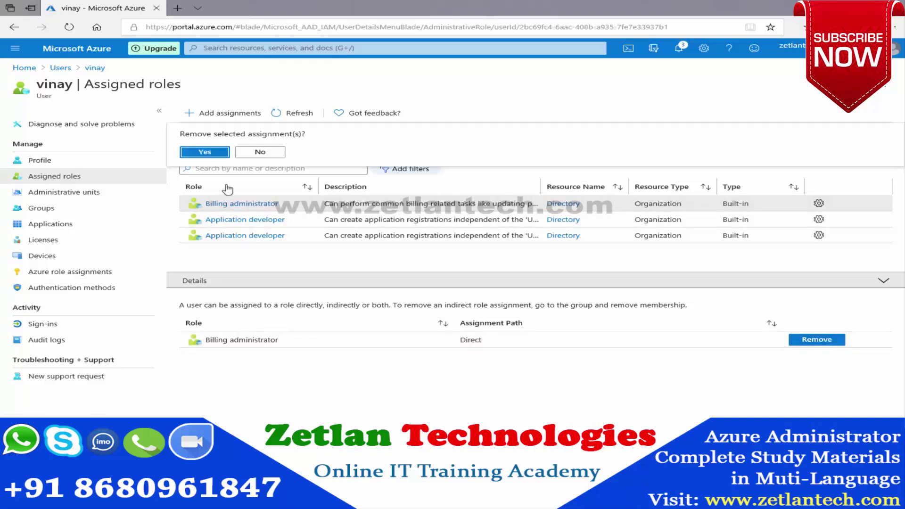
{"action": "left_click", "coordinate": [205, 153]}
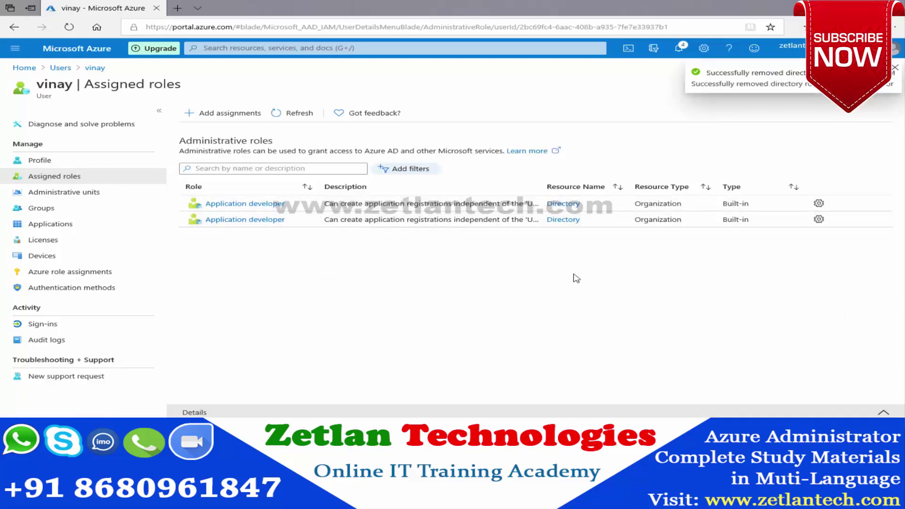
Step: Check the Application developer assignment details, then return to the portal Home page
{"action": "left_click", "coordinate": [819, 220]}
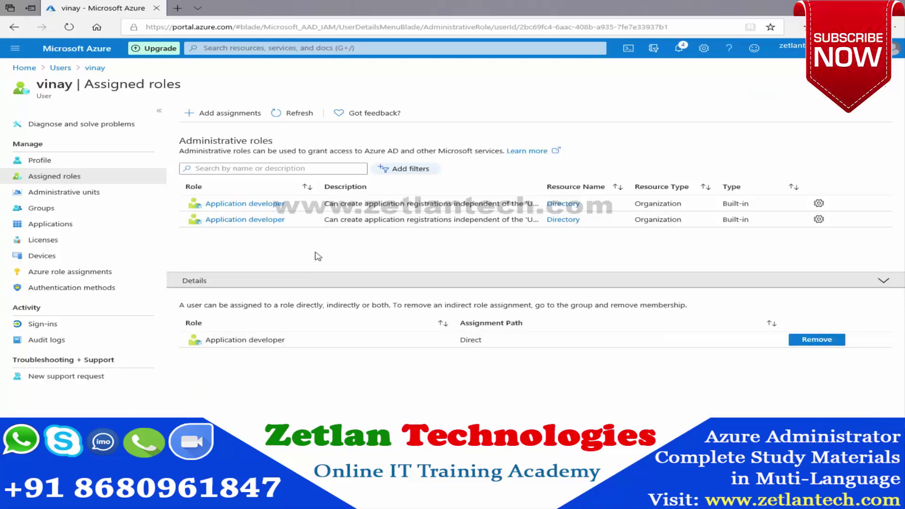
{"action": "left_click", "coordinate": [884, 282]}
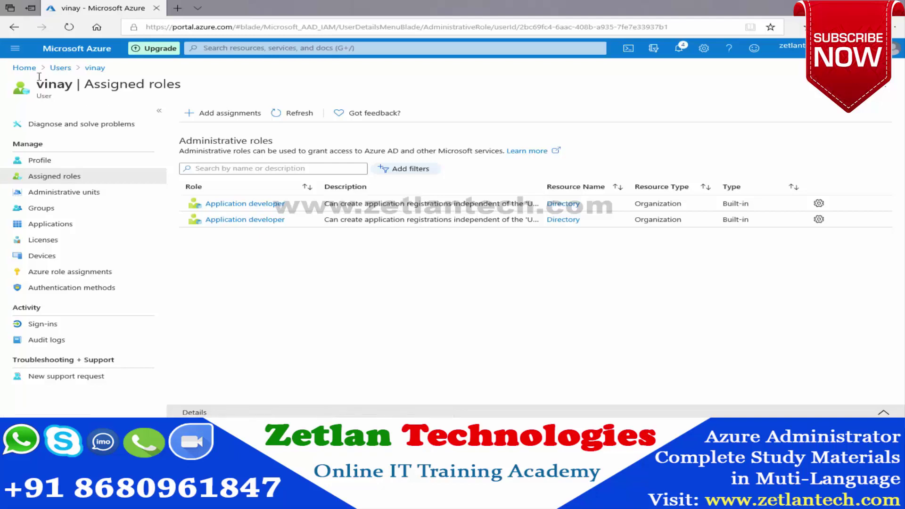
{"action": "left_click", "coordinate": [24, 68]}
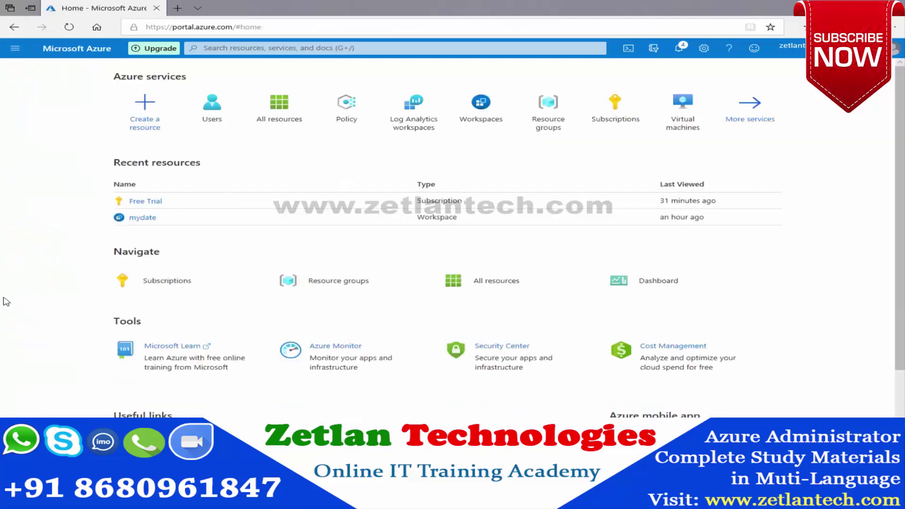
Step: Open the Role assignments tab under Access control (IAM) for the Free Trial subscription
{"action": "left_click", "coordinate": [182, 280]}
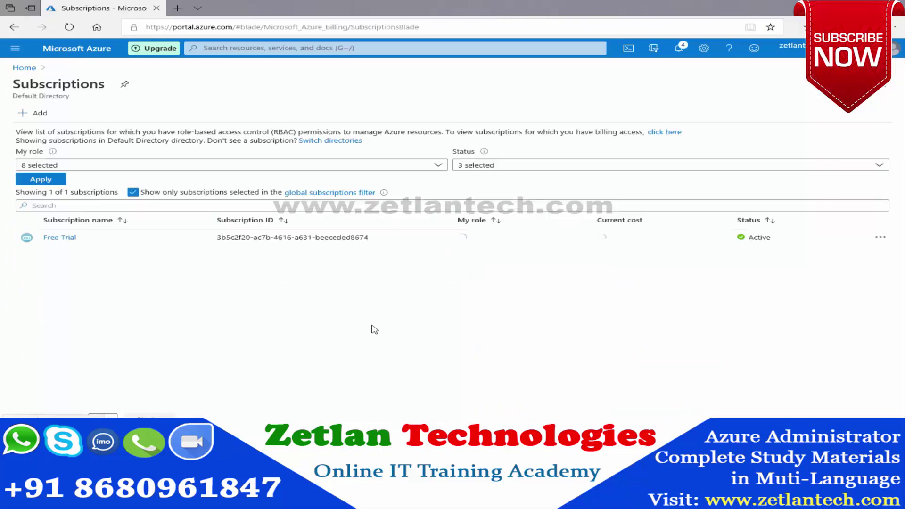
{"action": "left_click", "coordinate": [60, 238]}
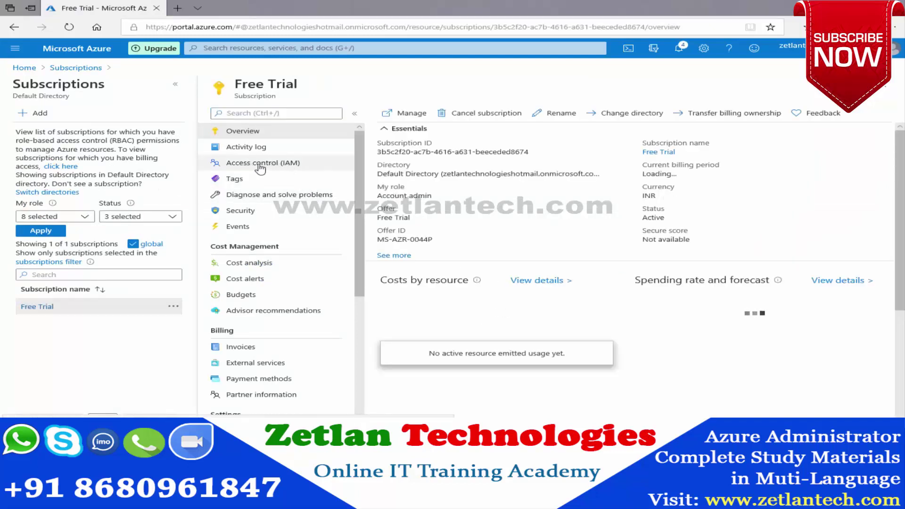
{"action": "left_click", "coordinate": [292, 164]}
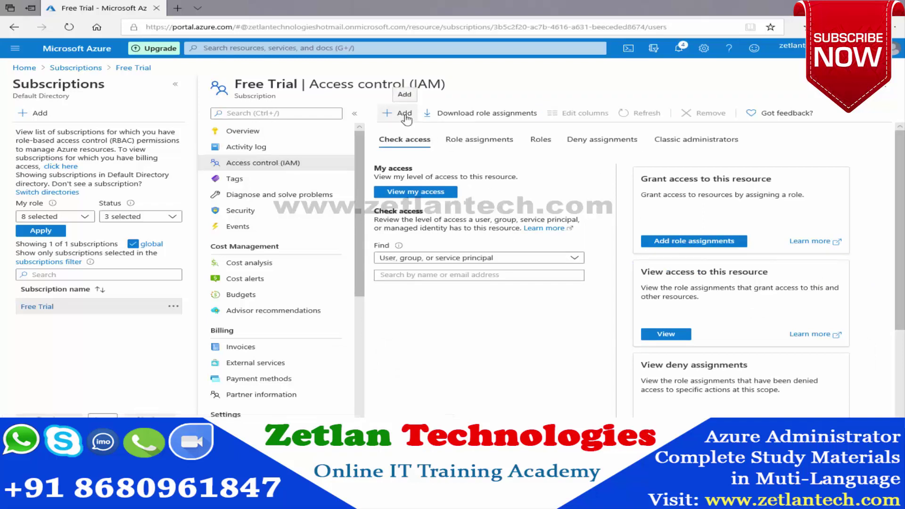
{"action": "left_click", "coordinate": [477, 149]}
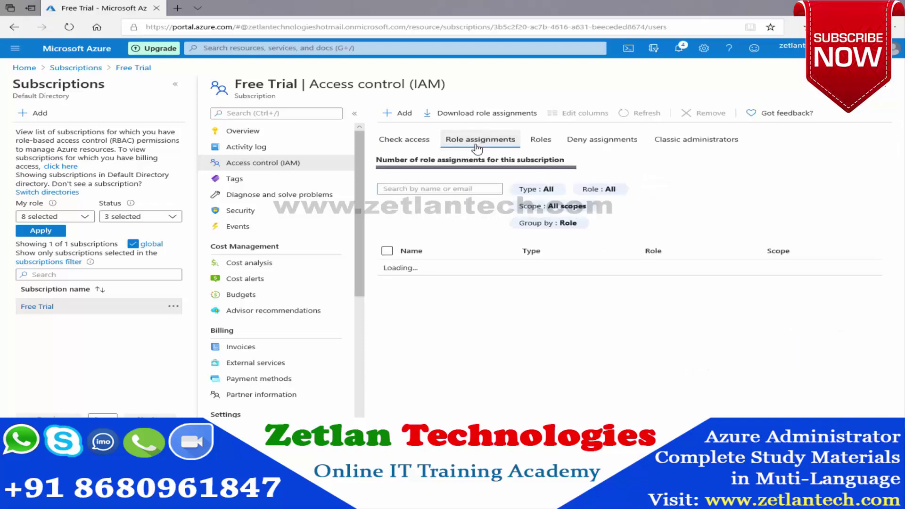